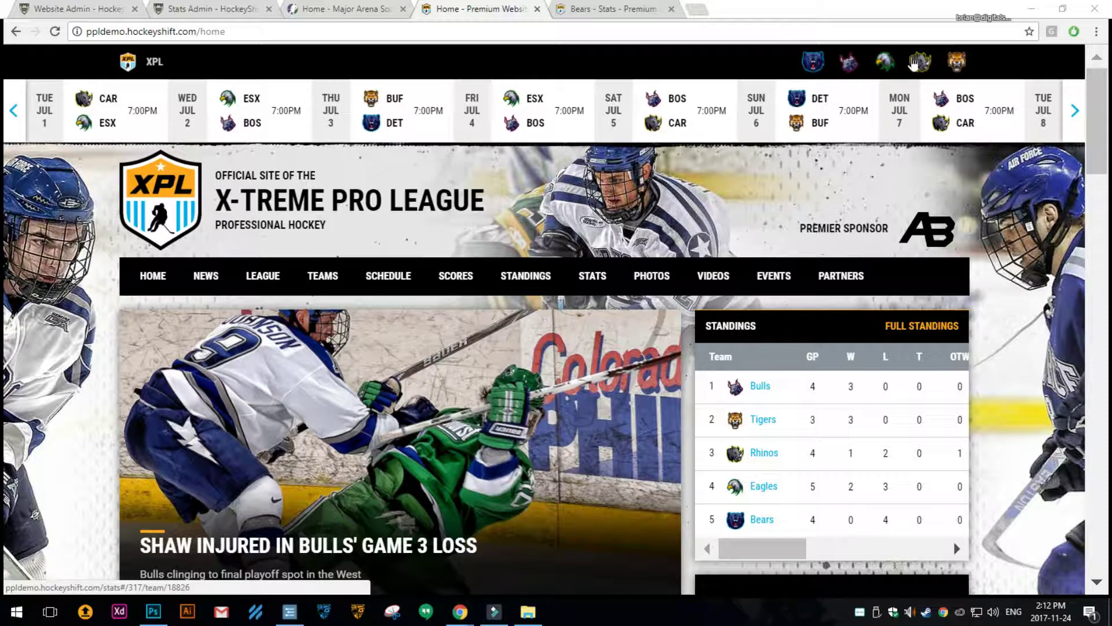
- Browse the MASL TEAMS dropdown twice, flipping to the XPL site and back for comparison
click(365, 12)
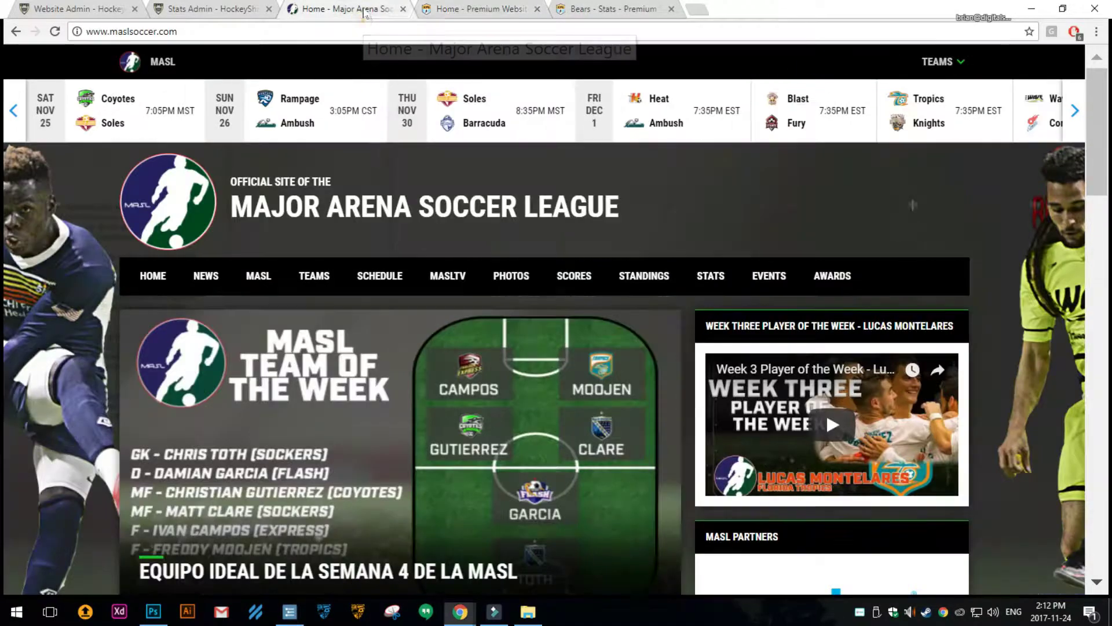
click(944, 63)
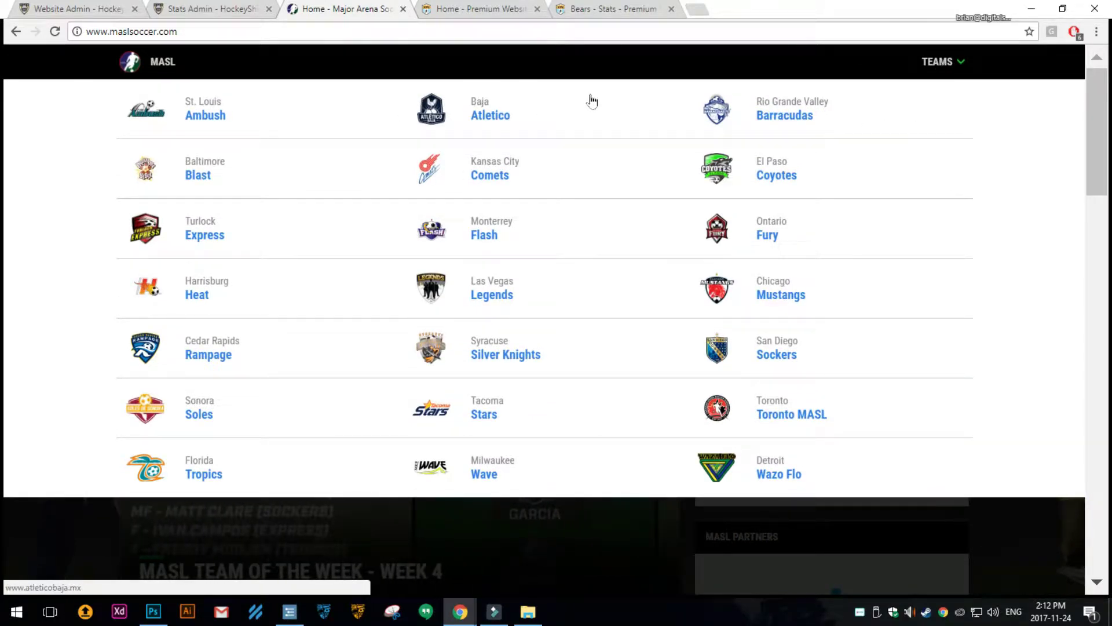
click(939, 63)
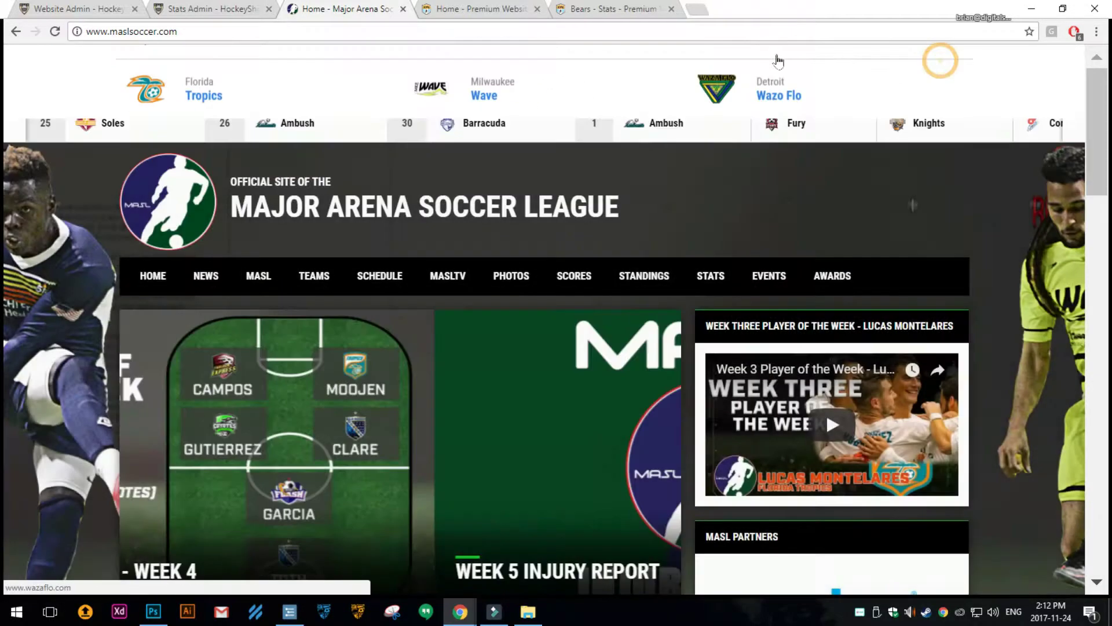
click(465, 8)
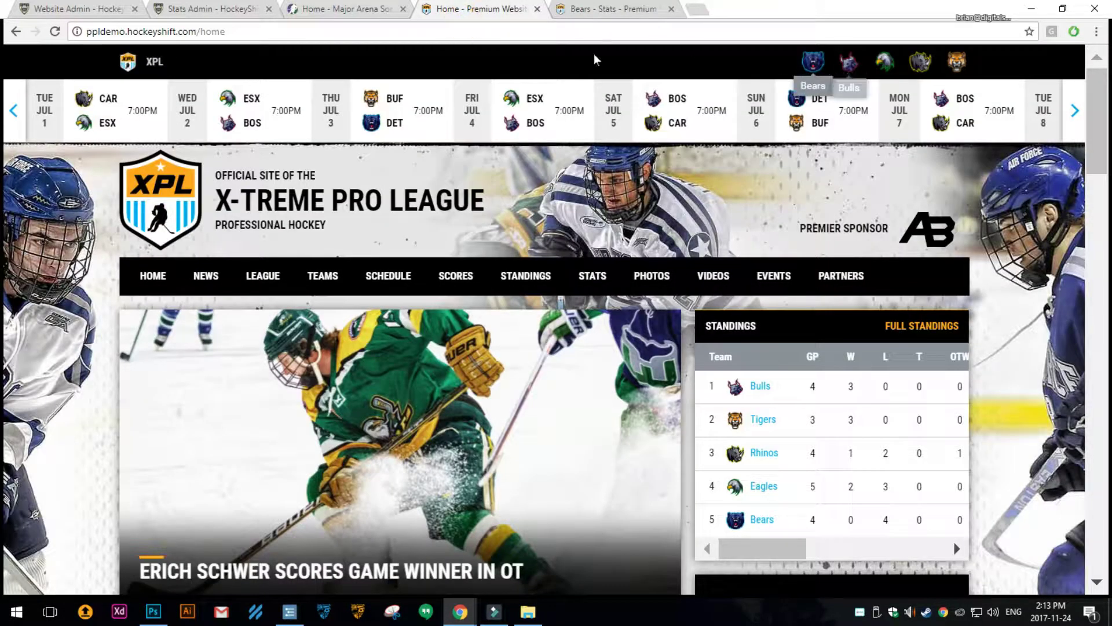
click(335, 10)
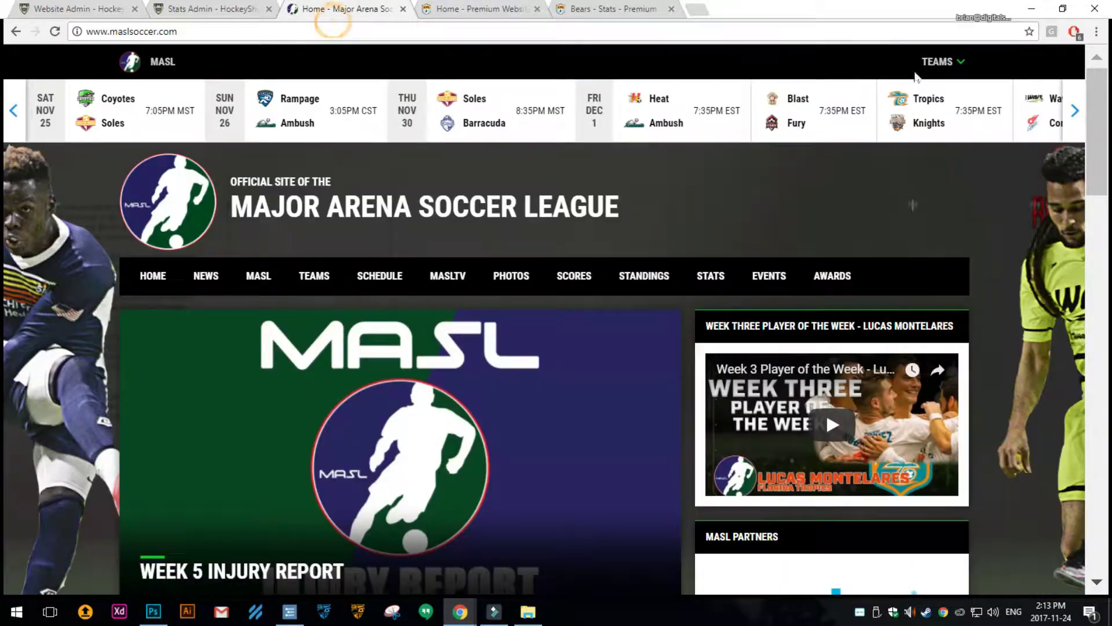
click(939, 62)
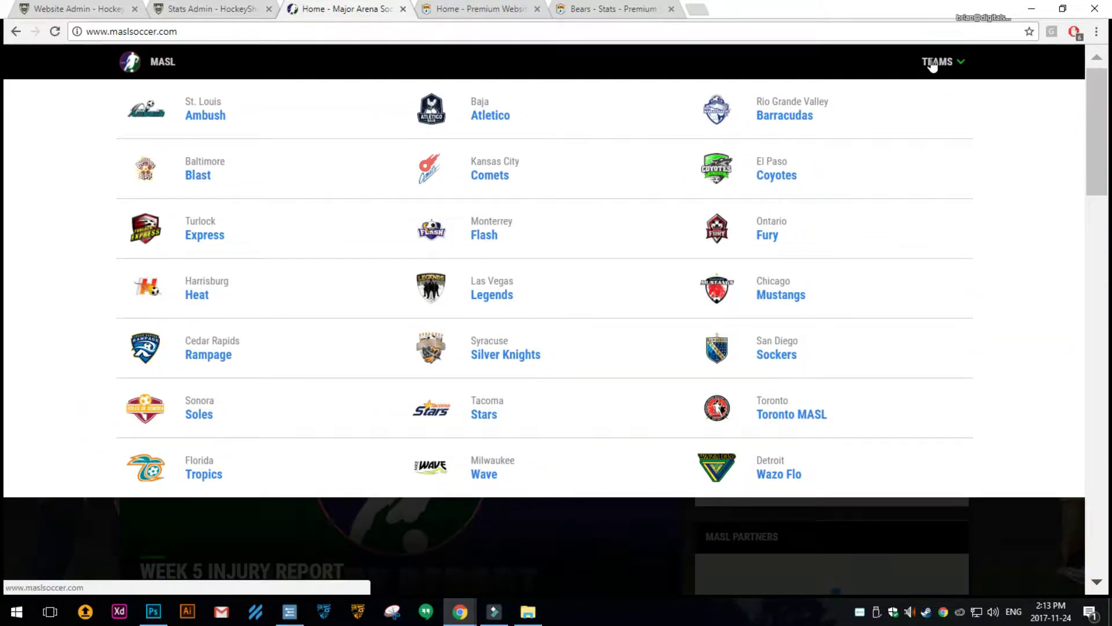
click(938, 61)
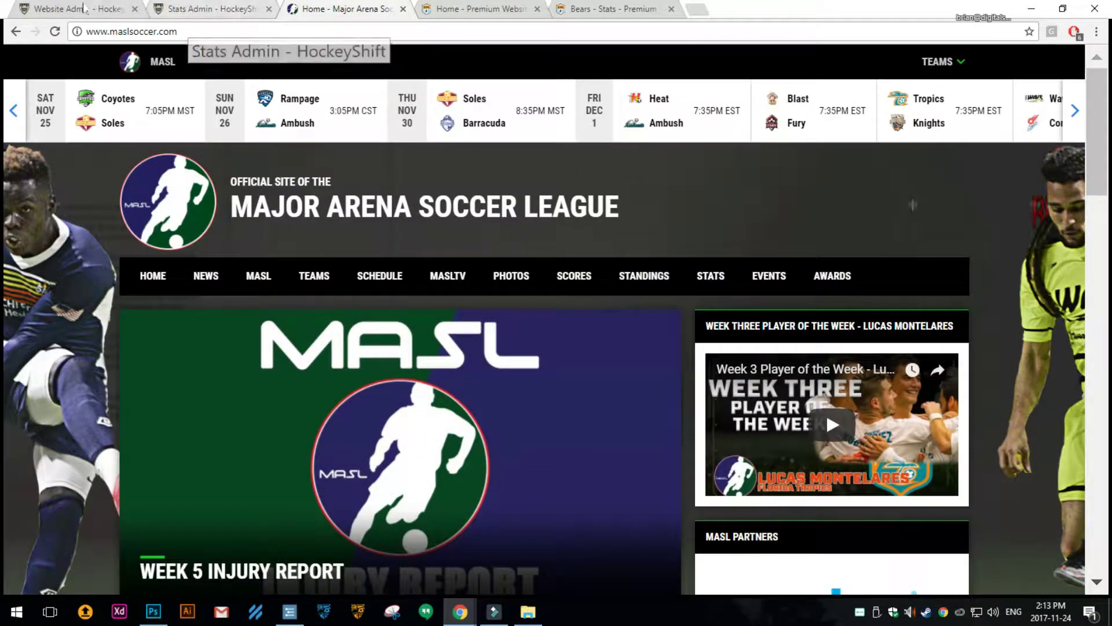
click(218, 11)
- Open the Design > Site Network settings in Website Admin
key(ctrl+shift+Tab)
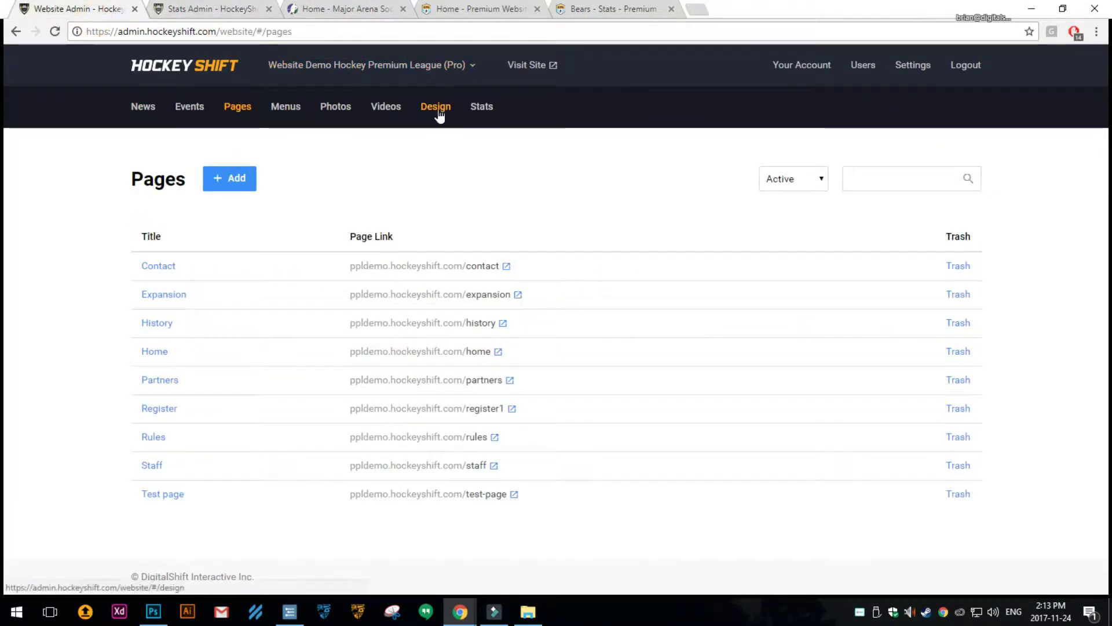
click(440, 115)
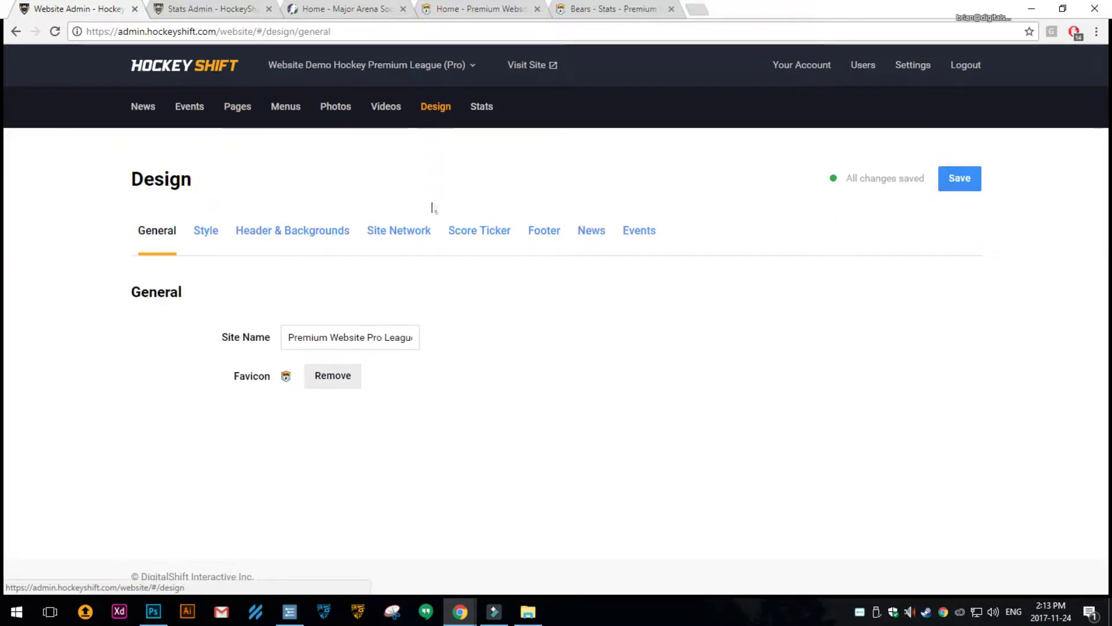
click(388, 235)
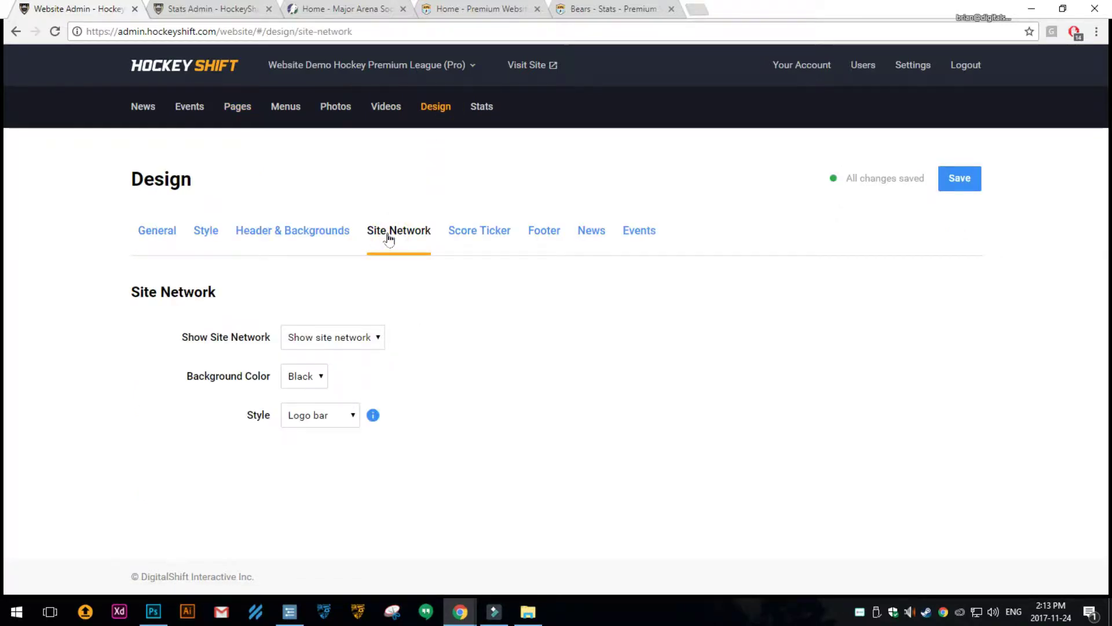
- Confirm the site network is Shown with Black background and Logo bar style, then view the XPL site
click(317, 347)
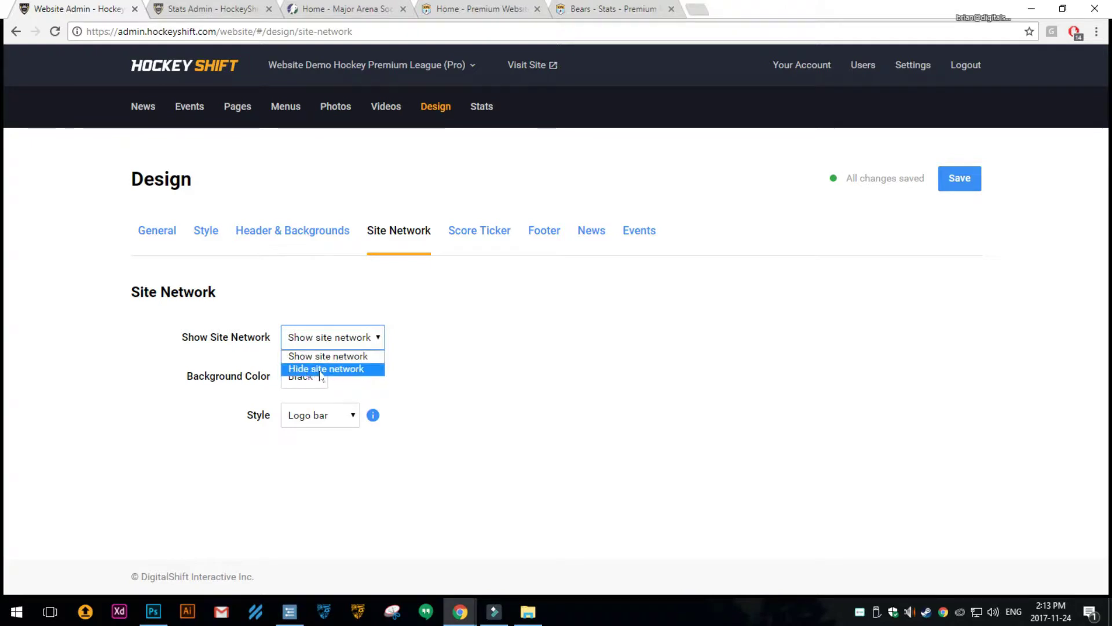
click(297, 356)
click(308, 378)
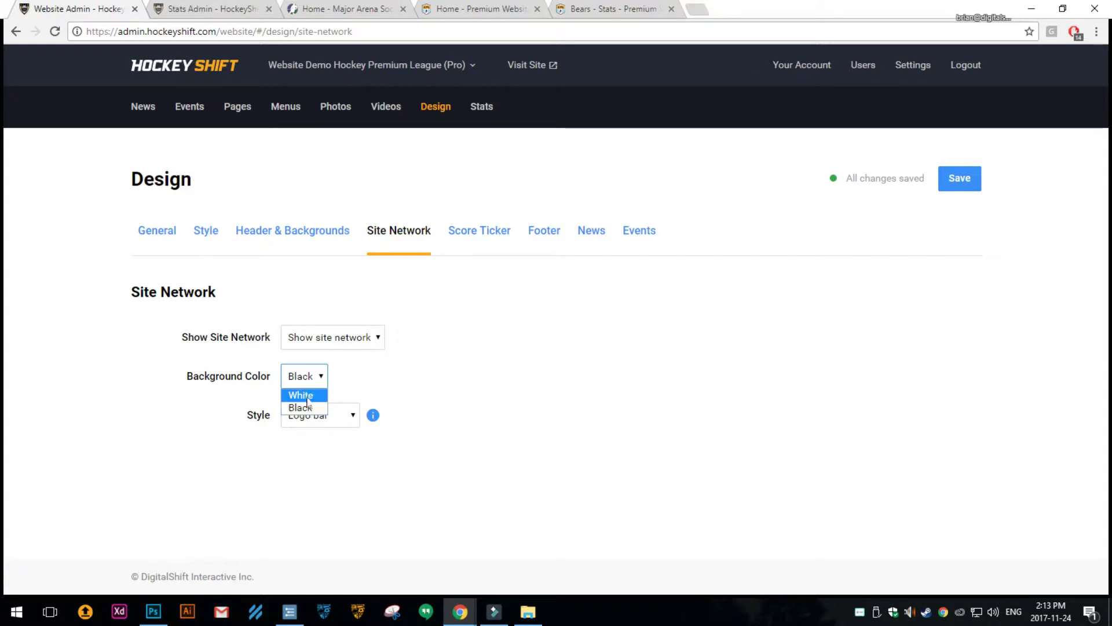
click(440, 345)
click(323, 415)
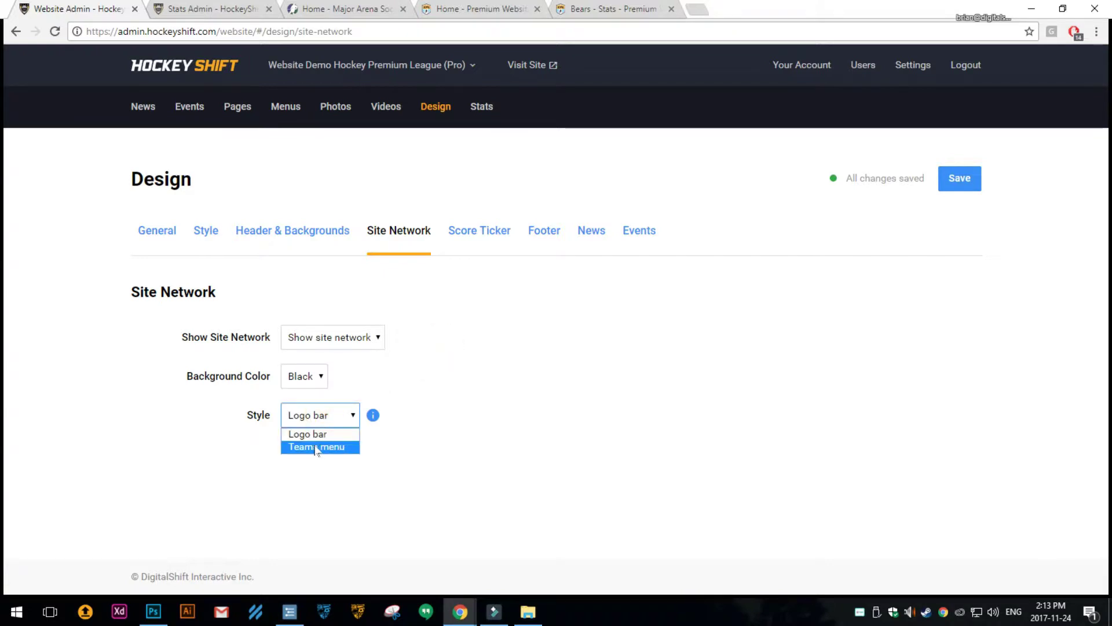
click(454, 7)
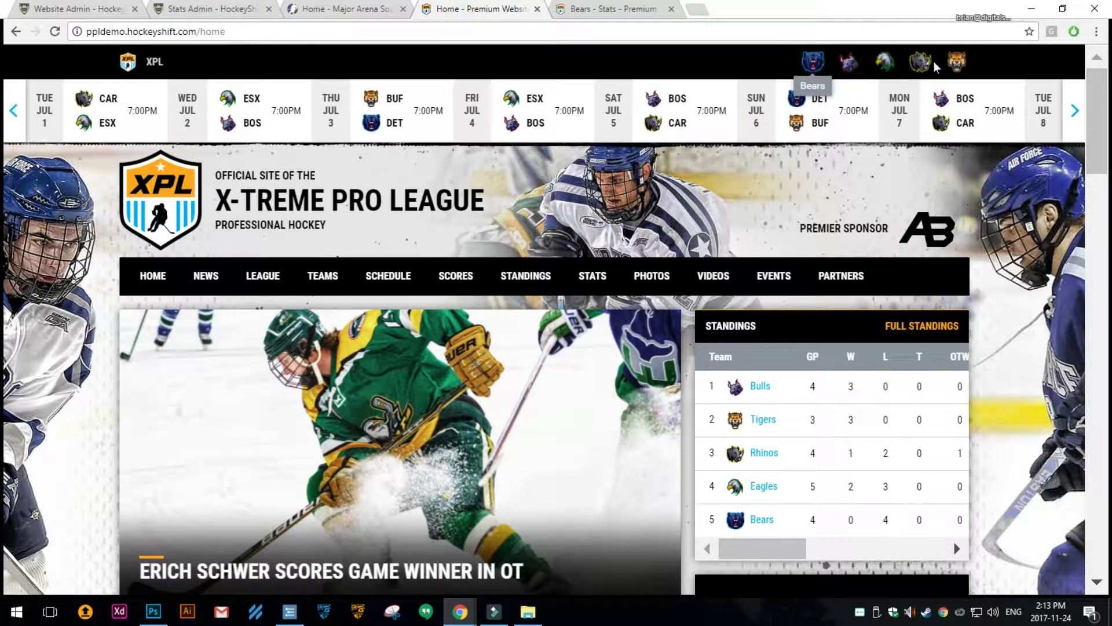
- Recheck the site network style choices and the MASL TEAMS menu
click(210, 9)
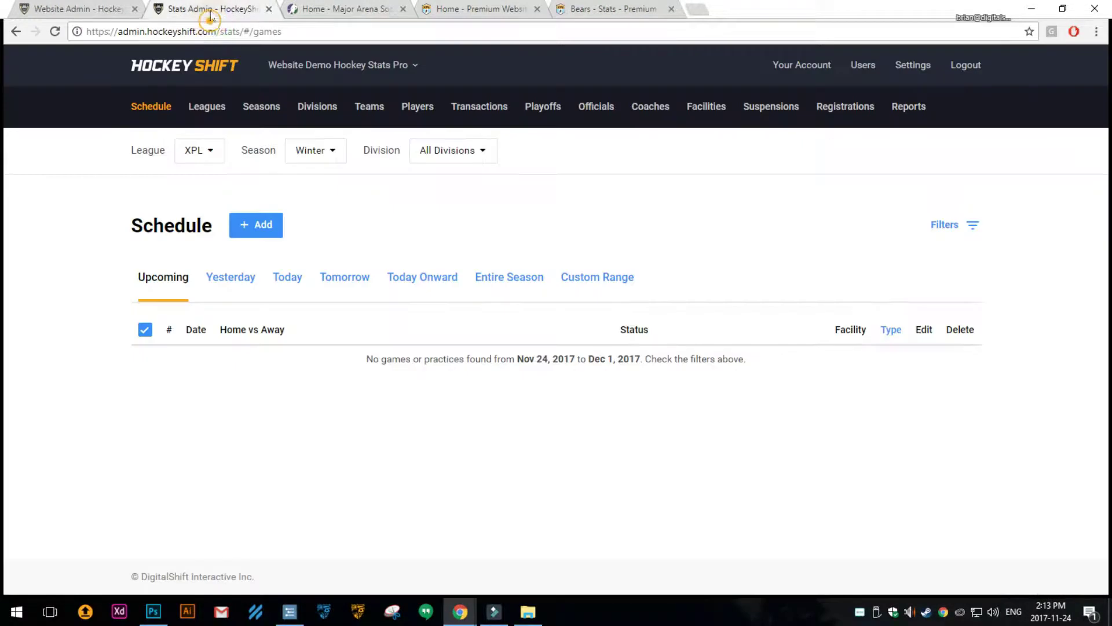
click(76, 9)
click(317, 415)
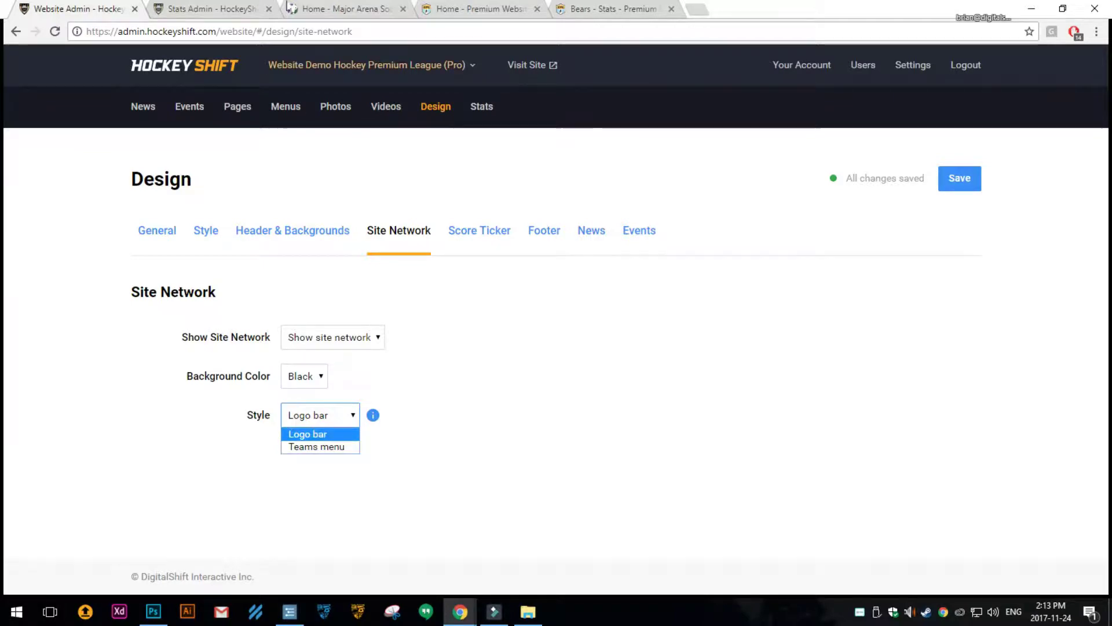
click(339, 8)
click(947, 72)
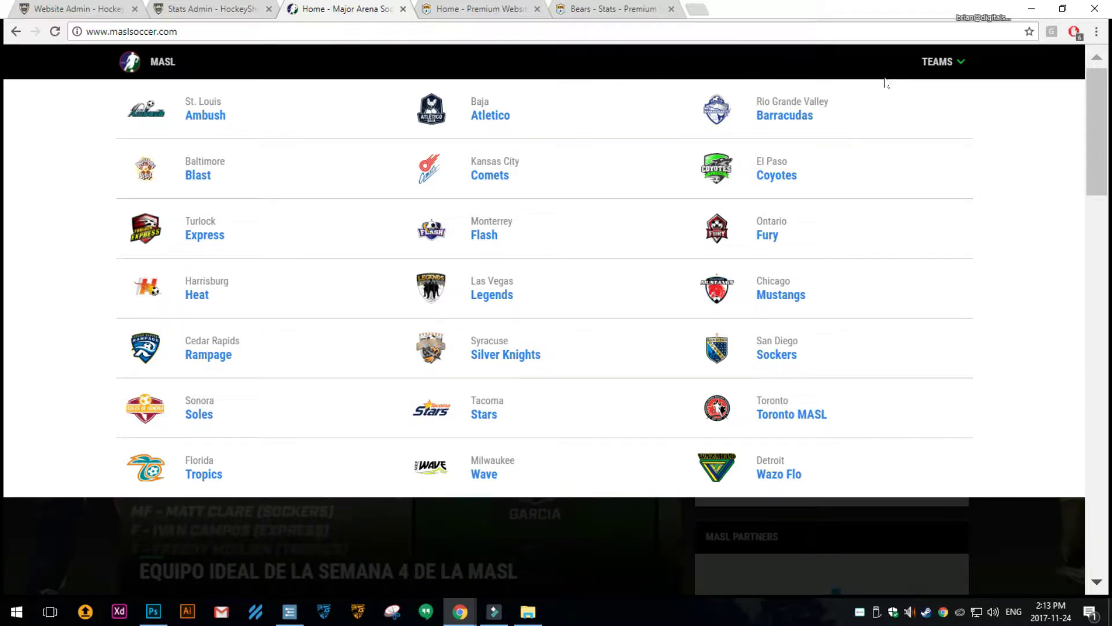
click(941, 61)
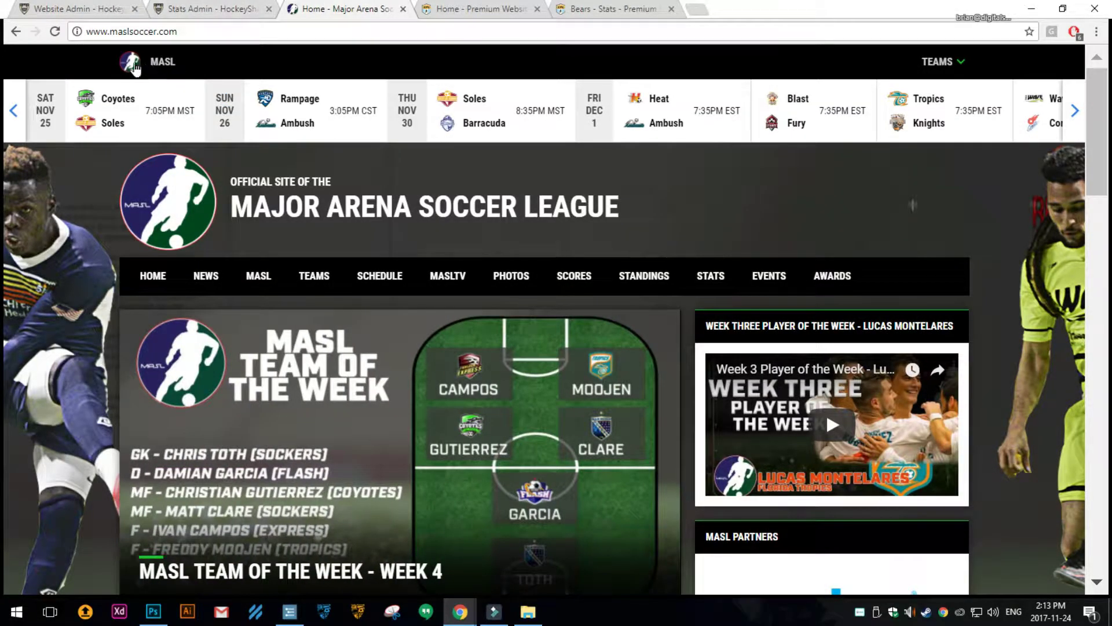
- Open the Leagues list in Stats Admin
click(75, 9)
click(204, 8)
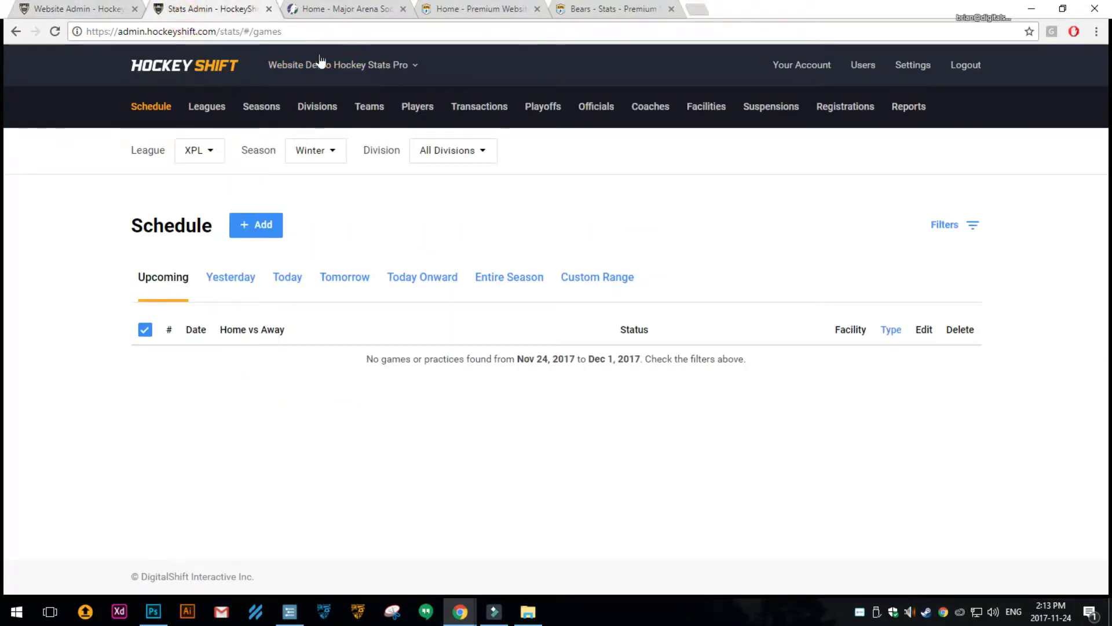
click(210, 116)
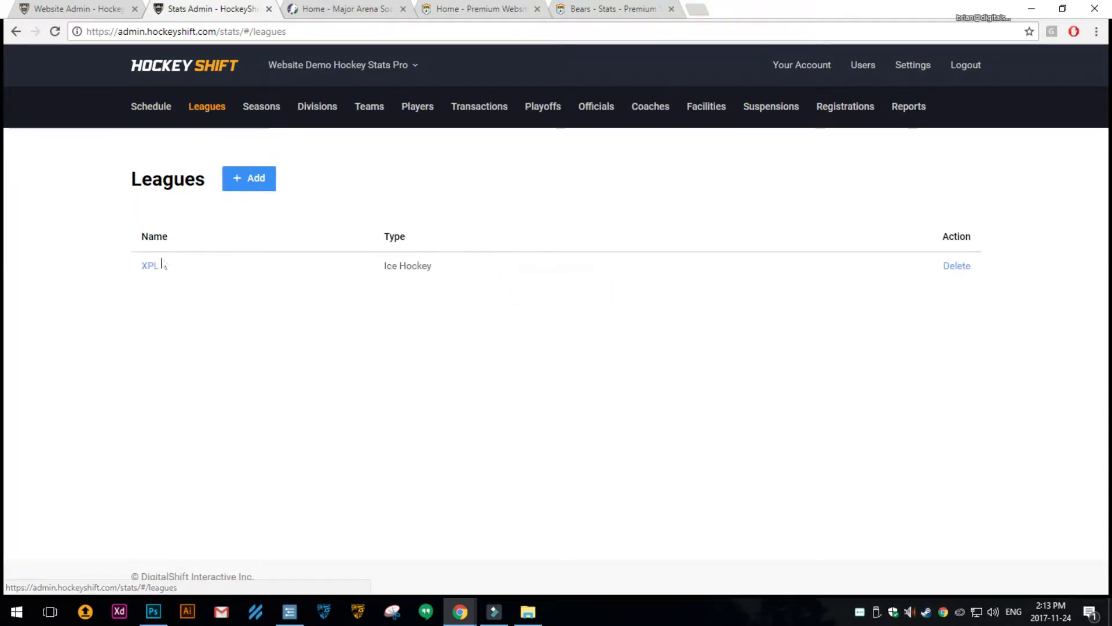
- Open the XPL league details and locate its Logo field
click(161, 265)
scroll(310, 277, down, 3)
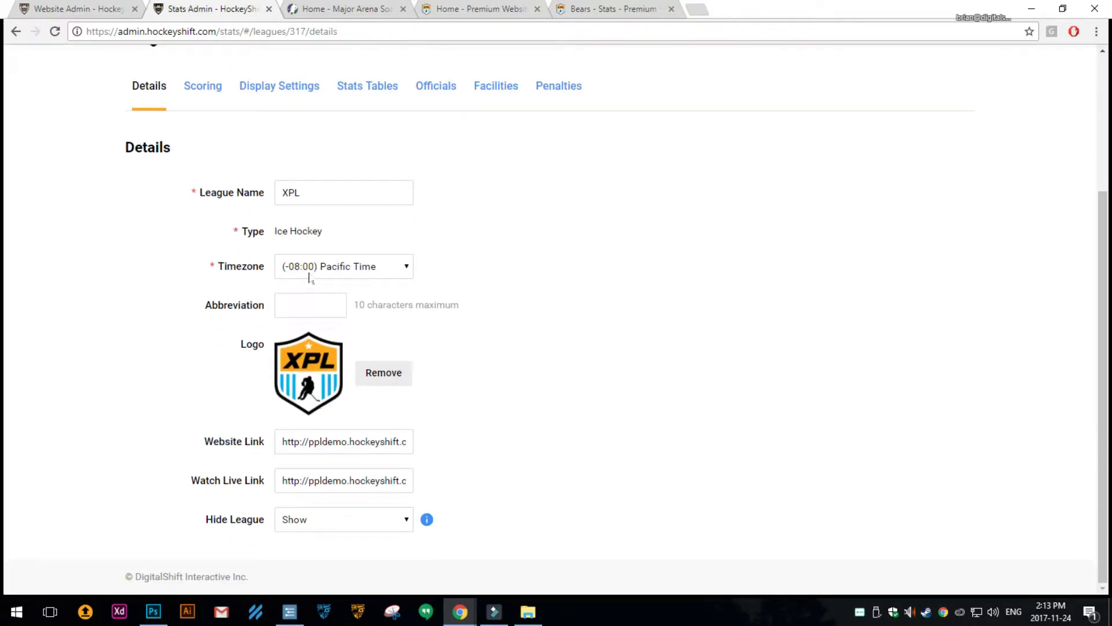
drag(236, 350, 263, 349)
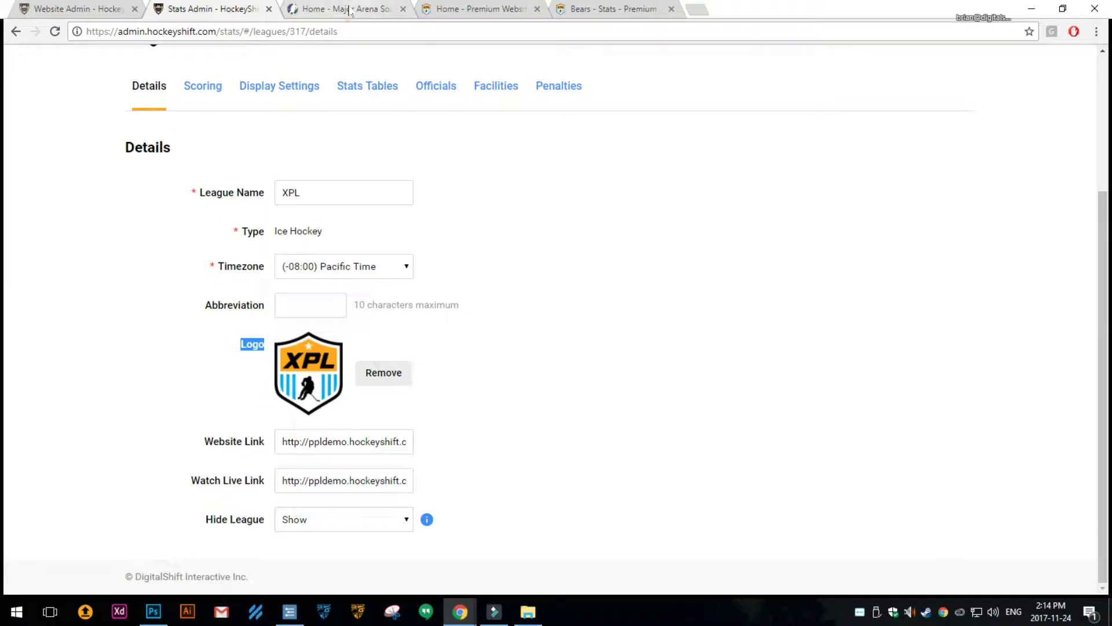
- Glance at the MASL site, then check the XPL league's Website Link field
click(318, 7)
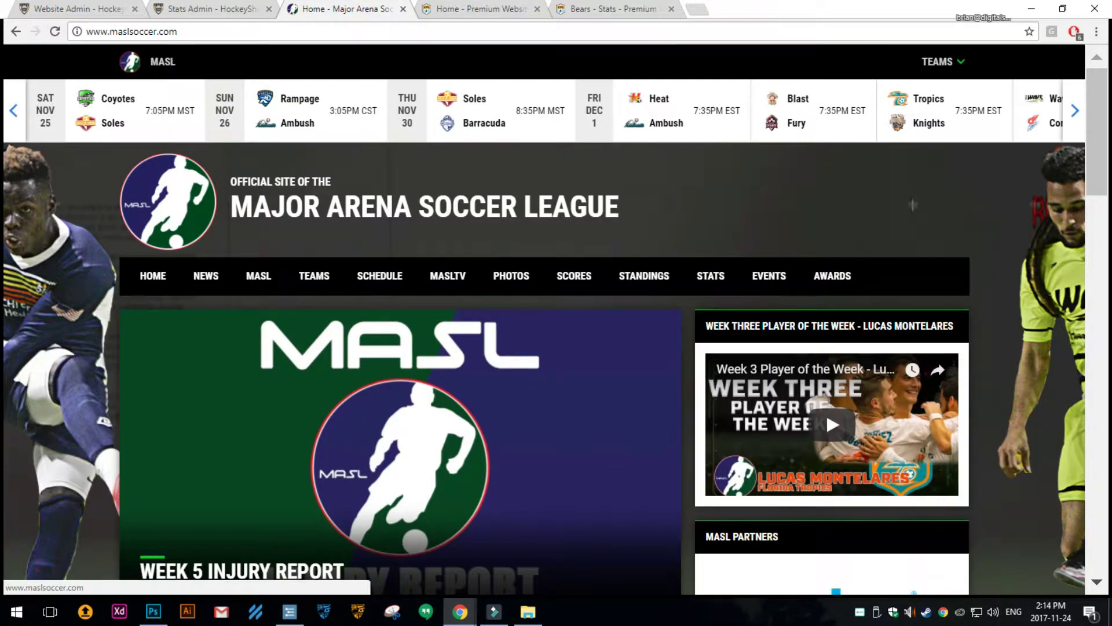
click(201, 14)
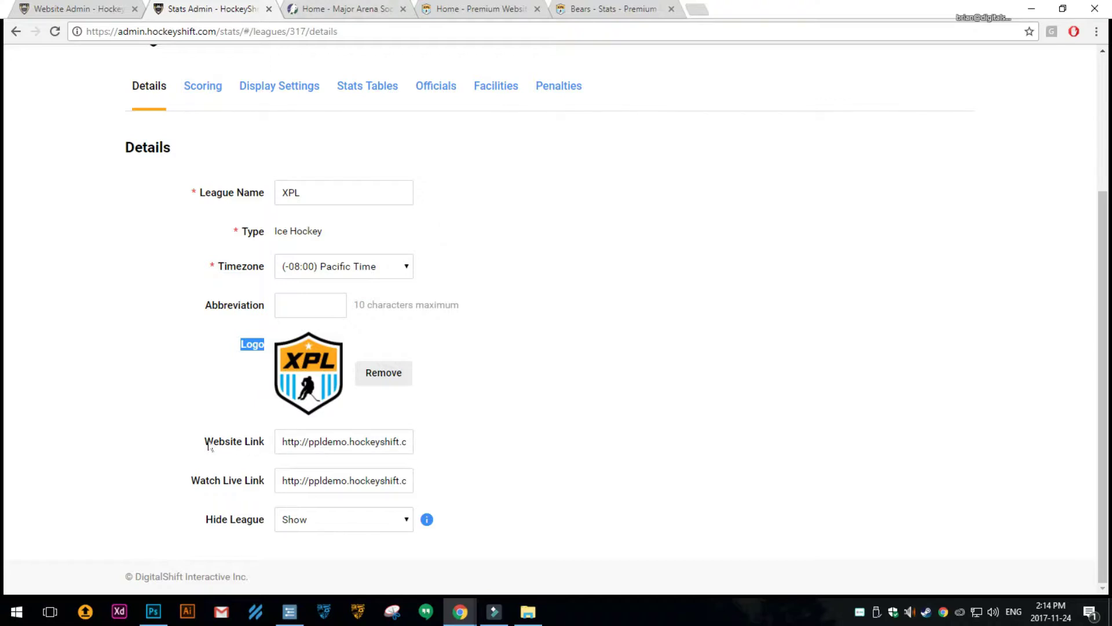
drag(207, 444, 267, 444)
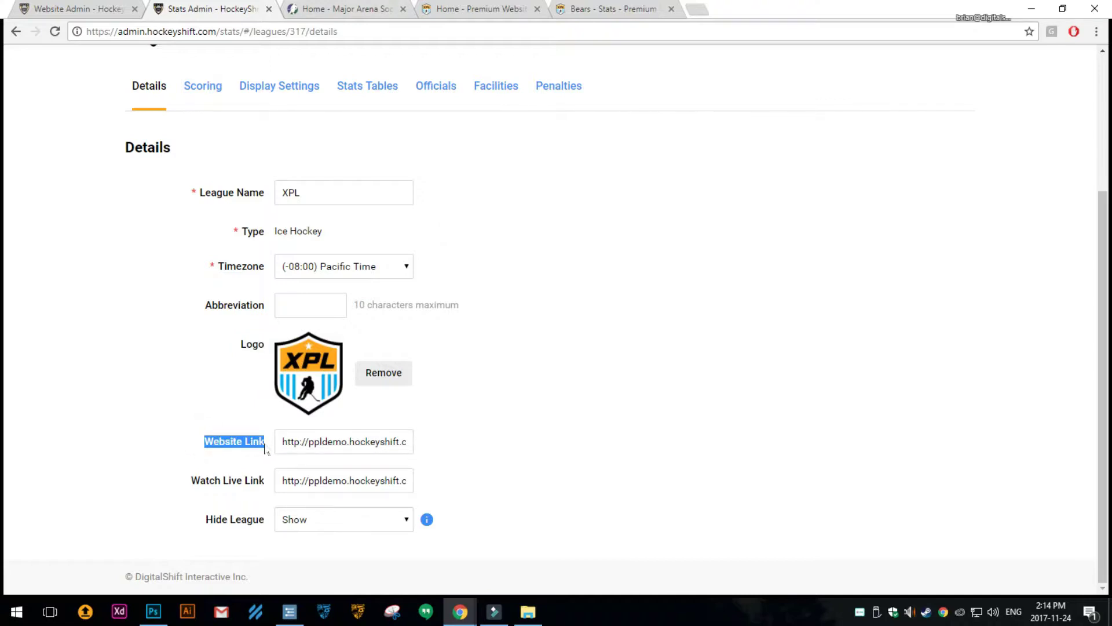
click(467, 15)
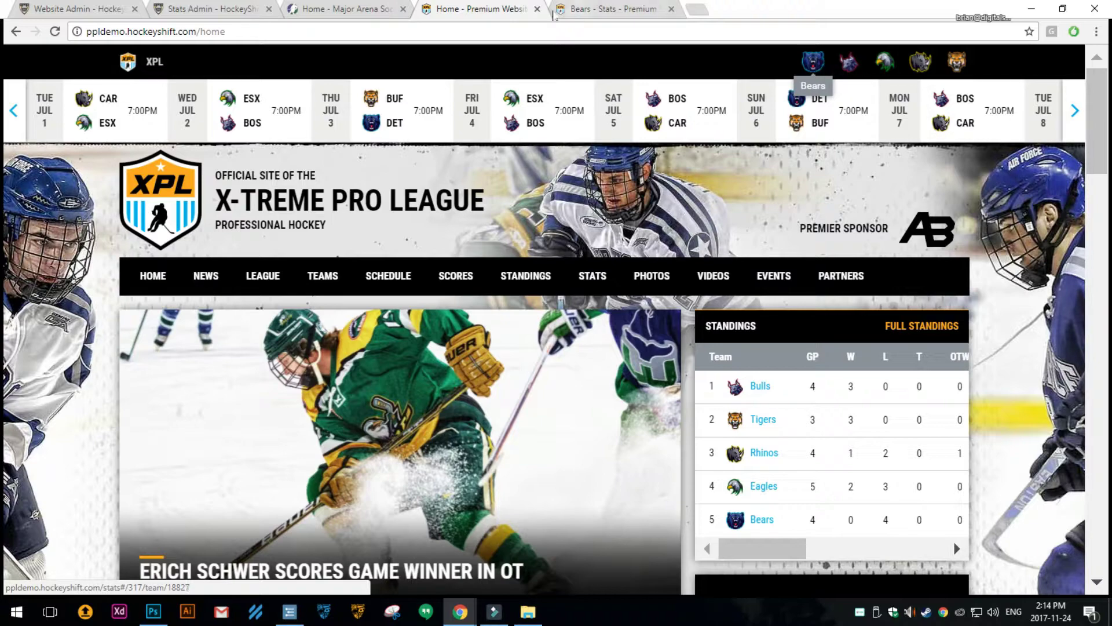
- View the Detroit Bears stats page under the black team-logo bar, scrolled to the top
click(562, 10)
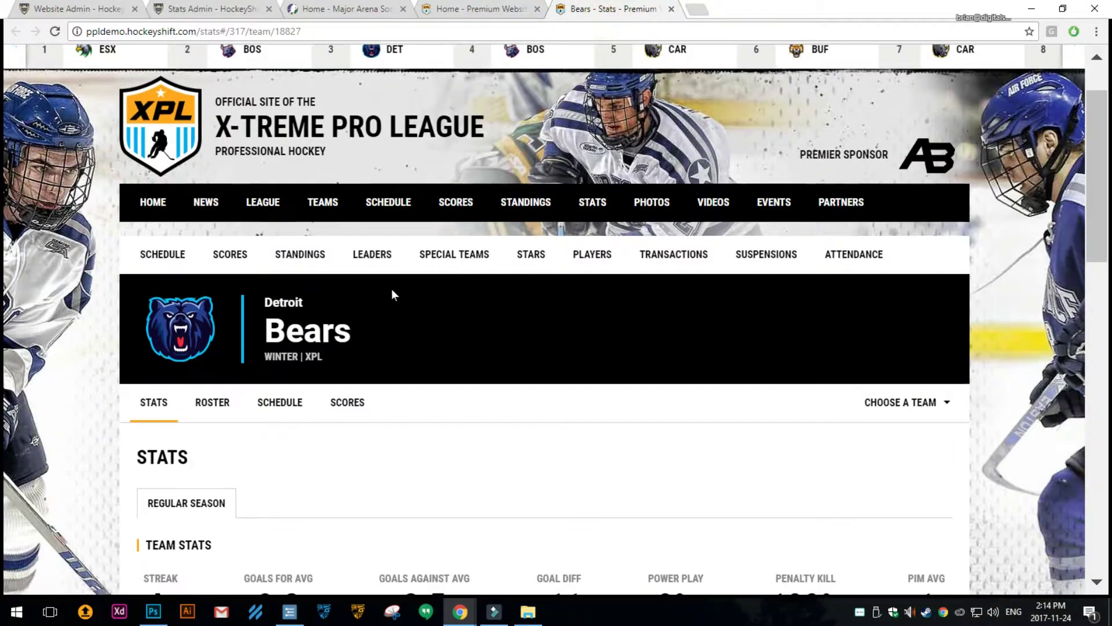
scroll(250, 236, down, 4)
scroll(250, 237, up, 1)
scroll(251, 236, up, 1)
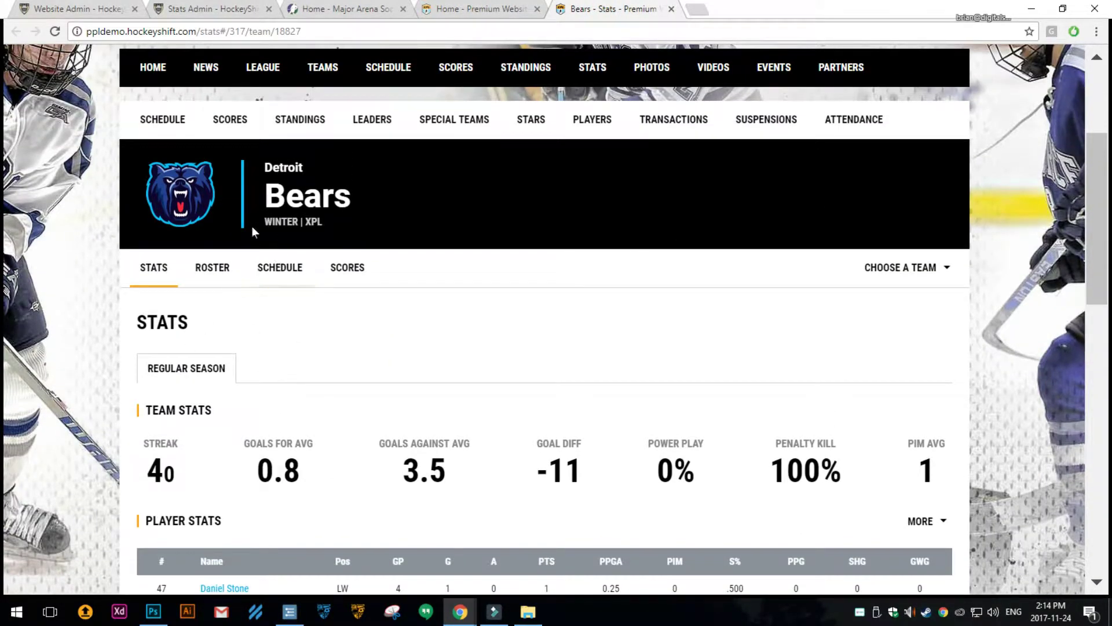
scroll(352, 255, up, 3)
mouse_move(262, 207)
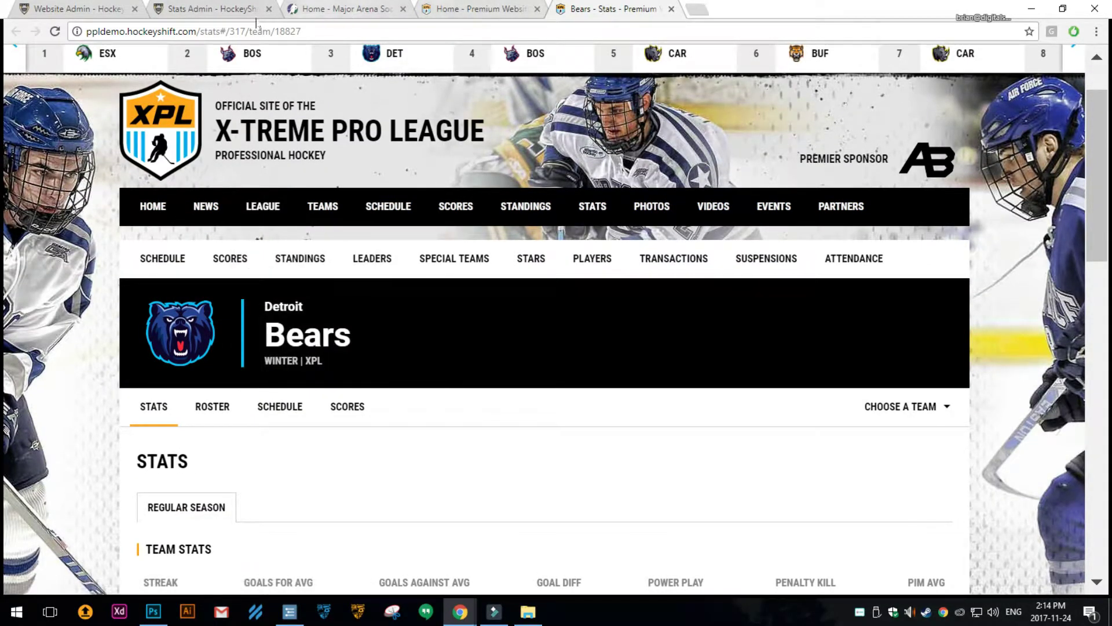
scroll(775, 99, up, 2)
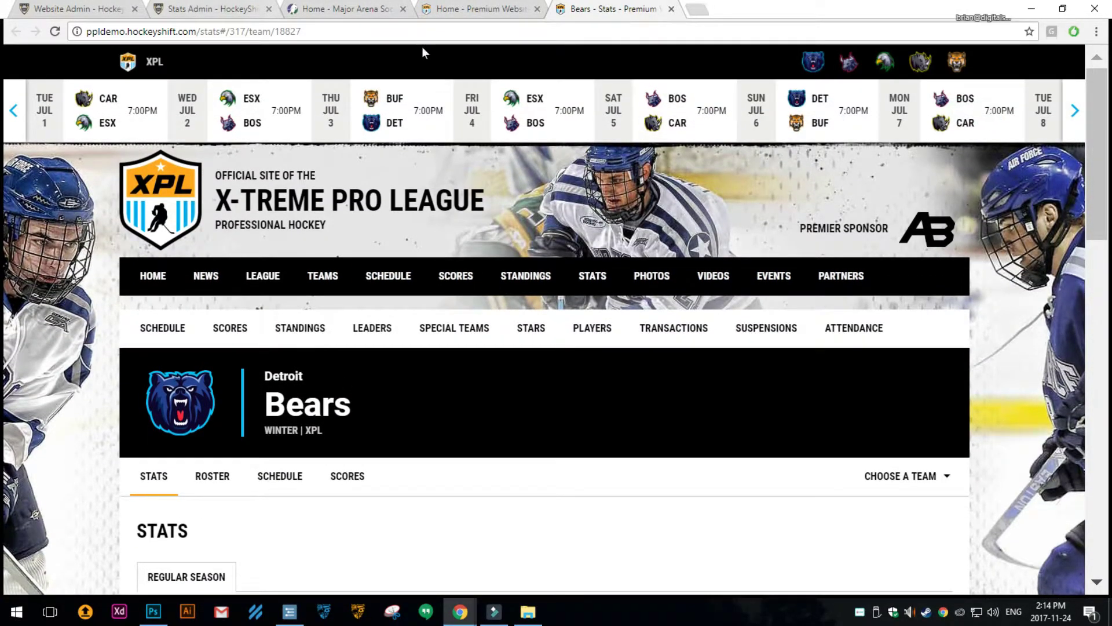
click(209, 13)
- Open the Bears team Details form from the XPL Teams list and scroll through it
scroll(348, 174, up, 3)
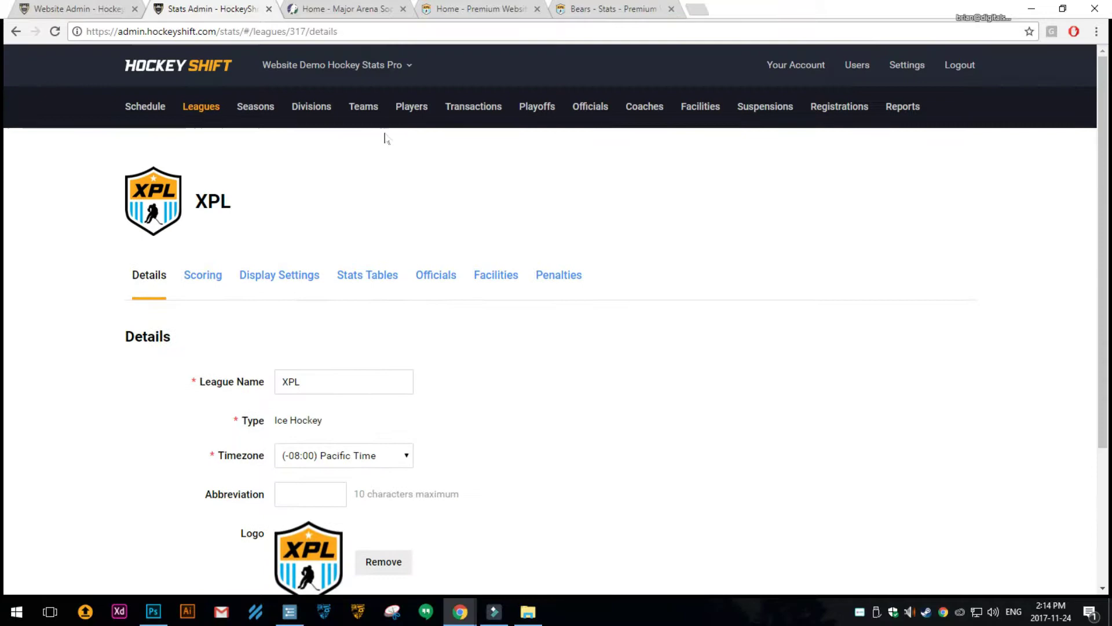
click(366, 107)
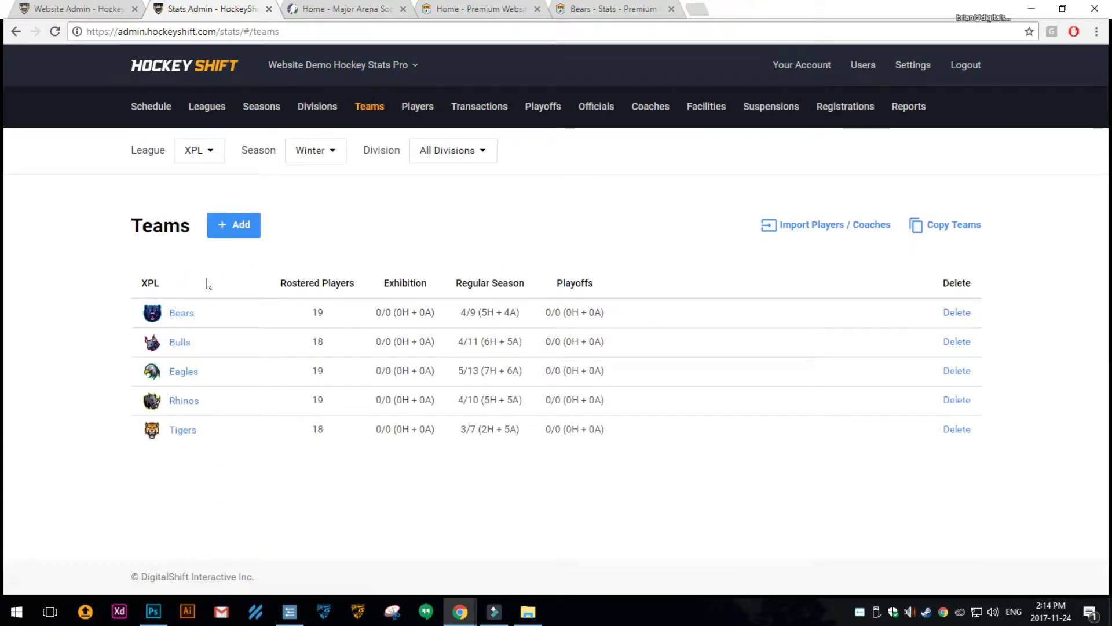
click(183, 313)
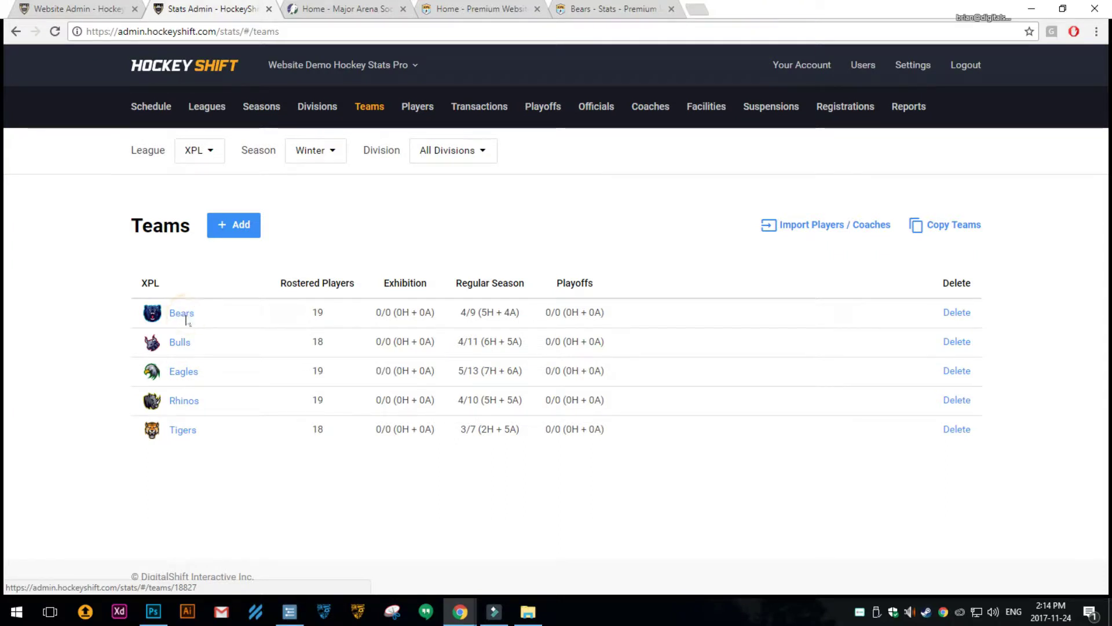
click(200, 275)
scroll(360, 297, down, 3)
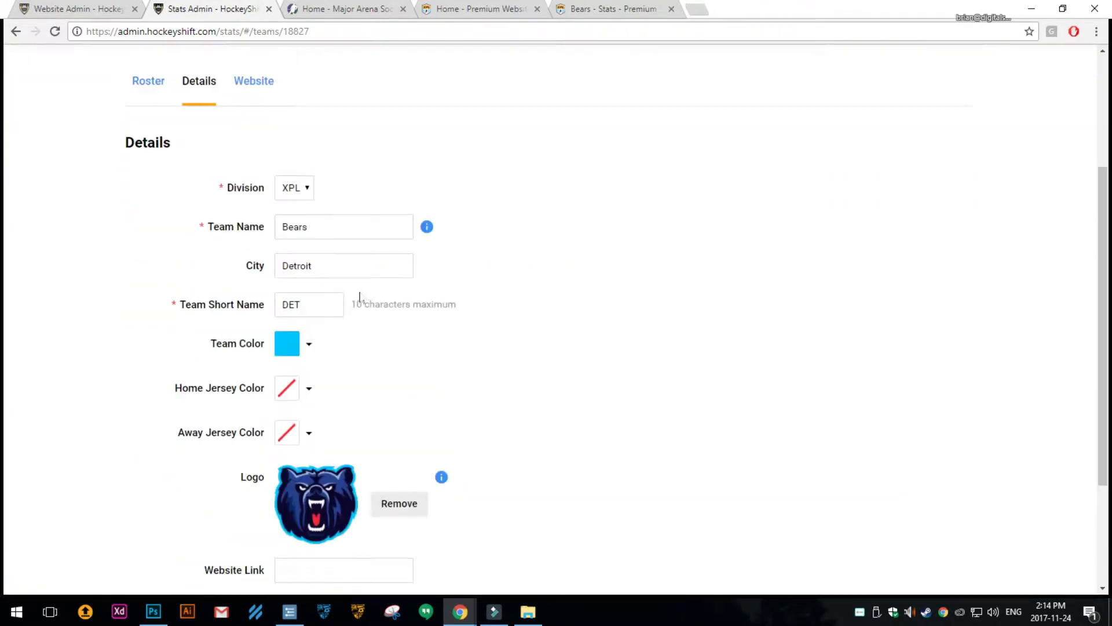
scroll(359, 297, down, 3)
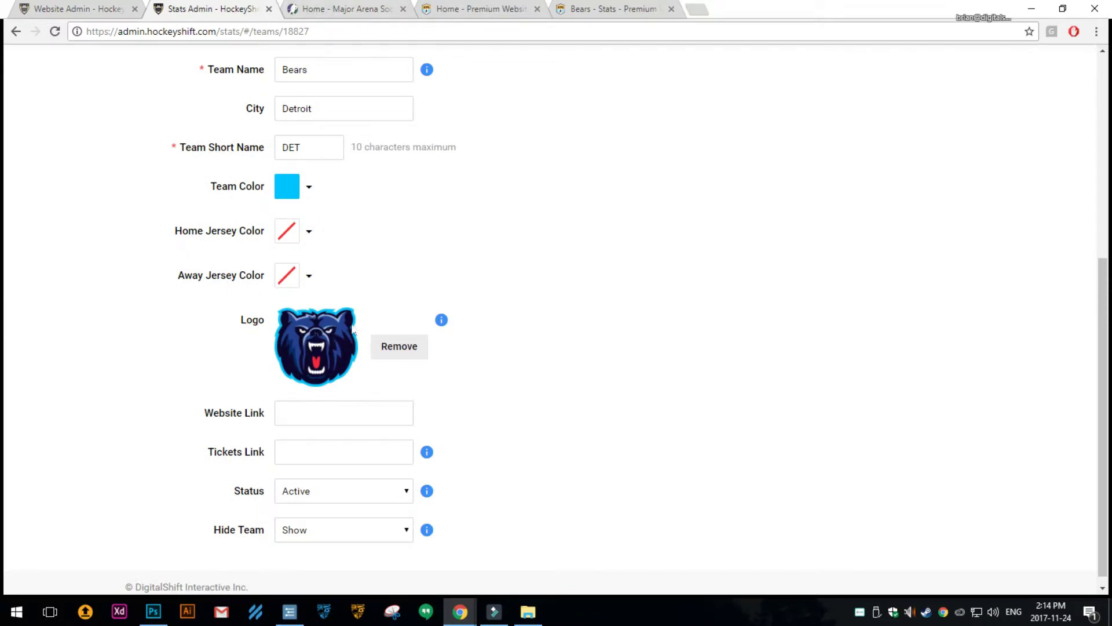
- Compare the XPL home page with the Bears team's empty Website Link field
click(457, 9)
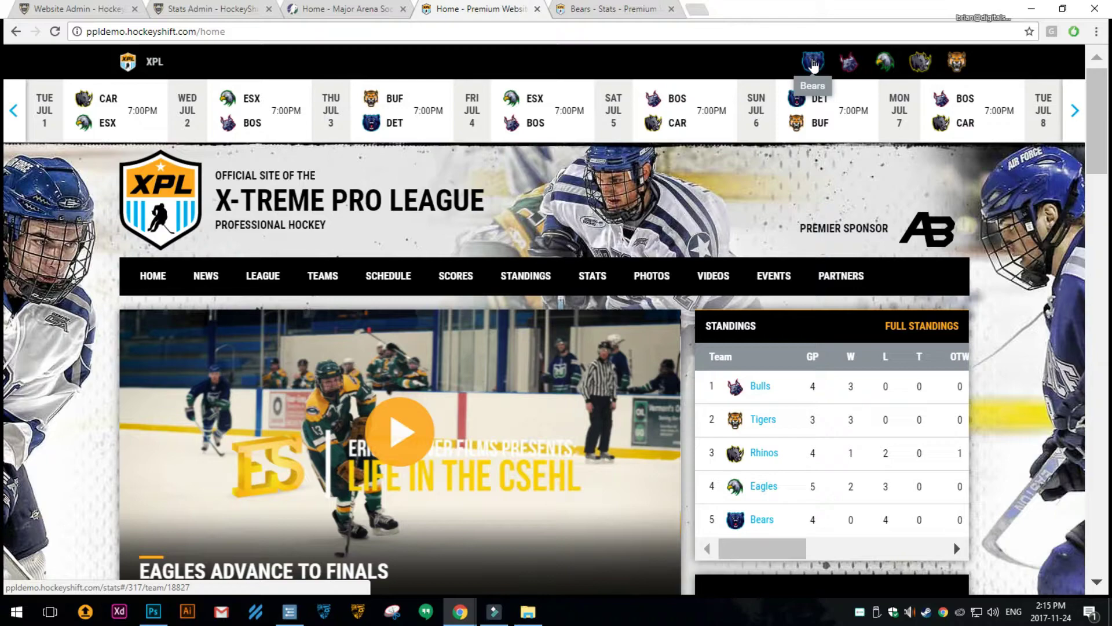
click(242, 12)
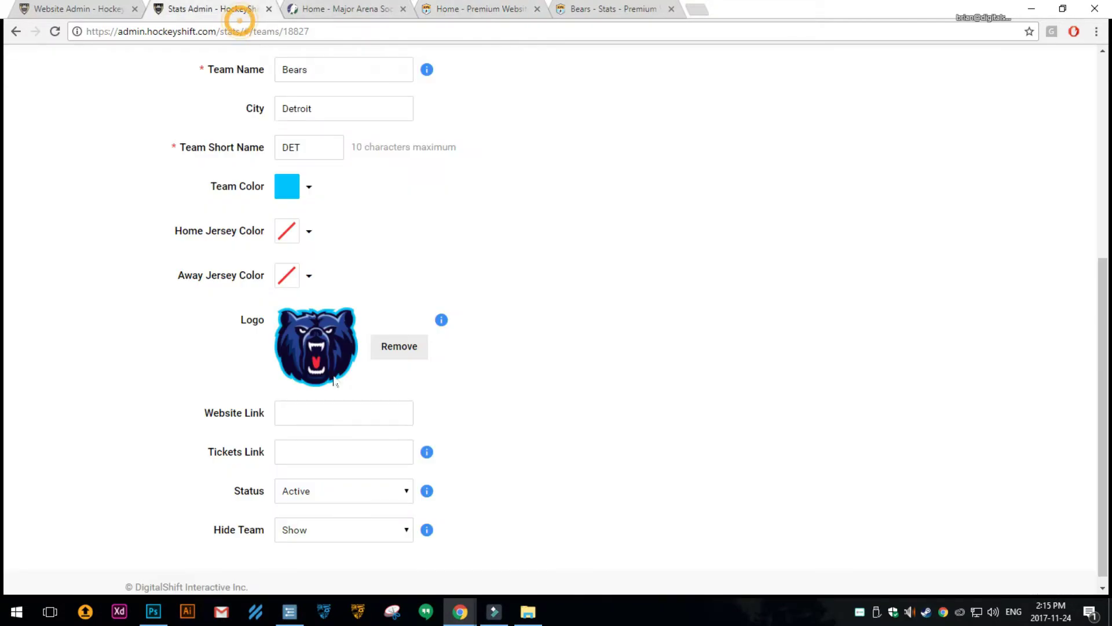
drag(214, 413, 250, 417)
click(440, 8)
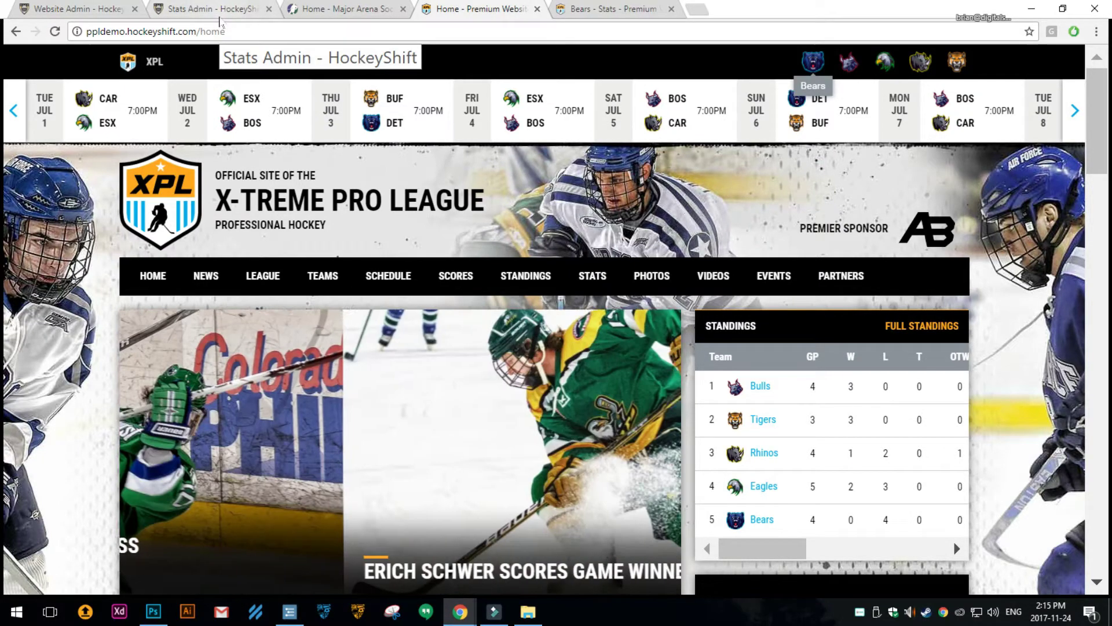
- Confirm the website's Stats settings use XPL Winter as the active season
click(81, 9)
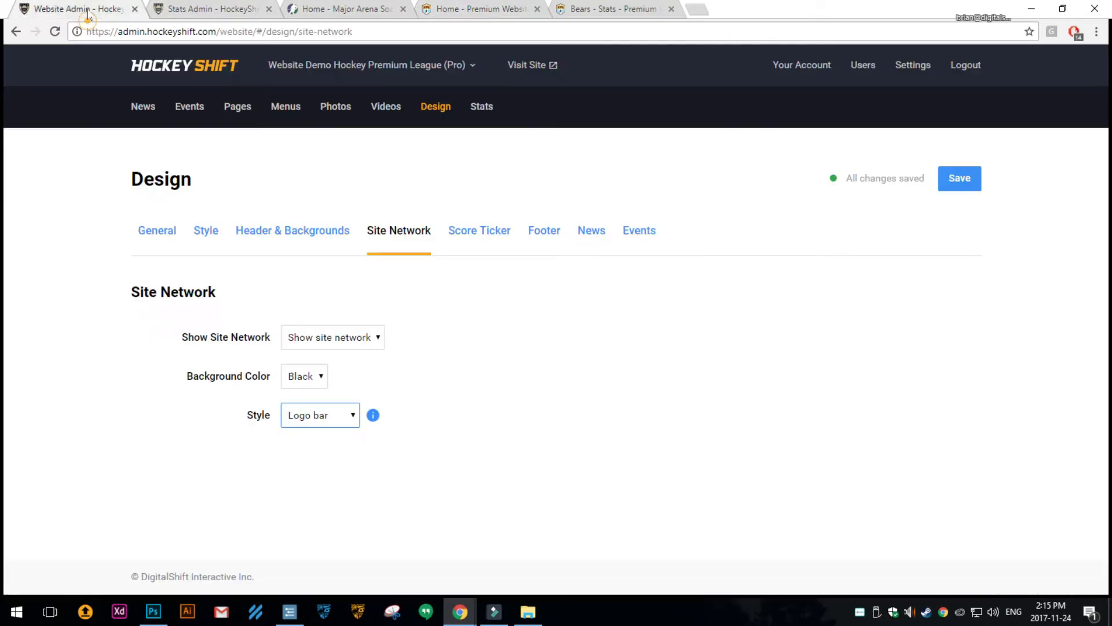
click(489, 111)
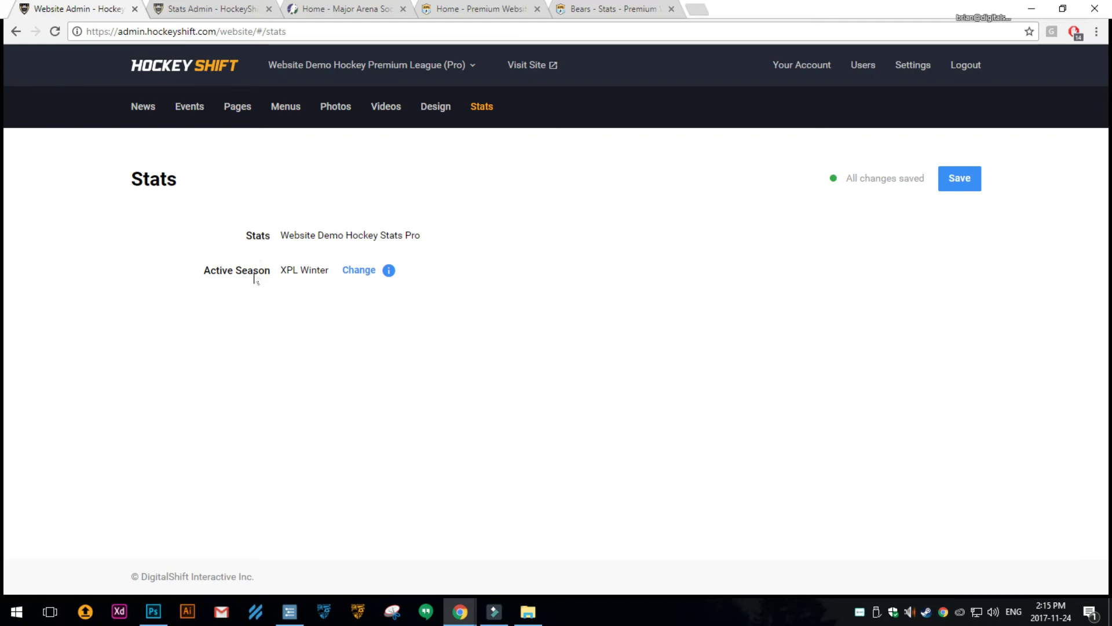
triple_click(280, 272)
click(285, 269)
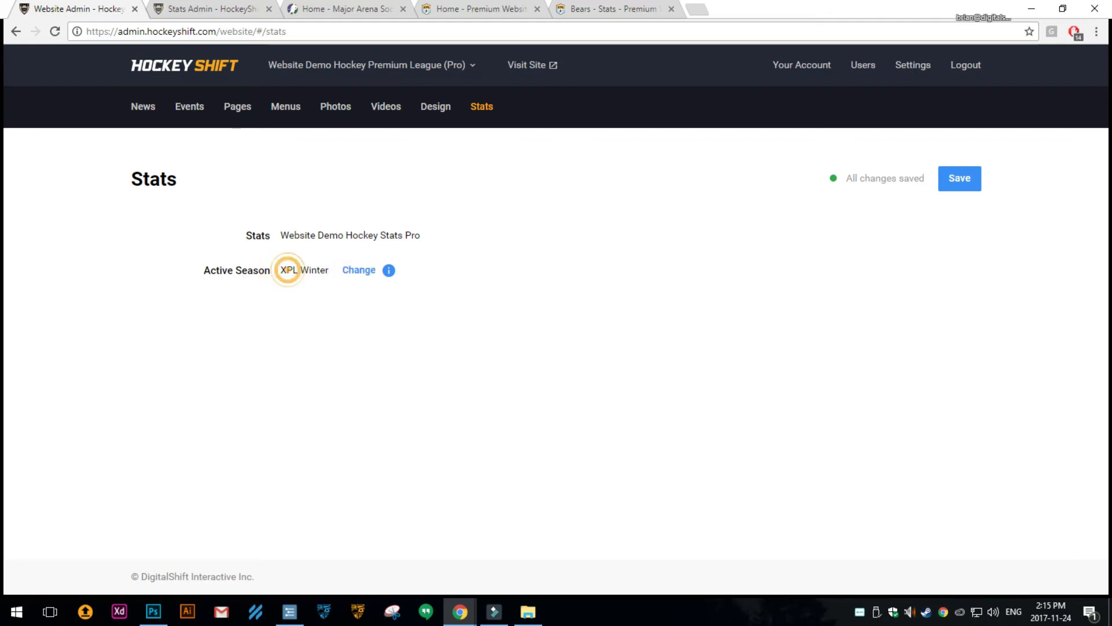
double_click(305, 270)
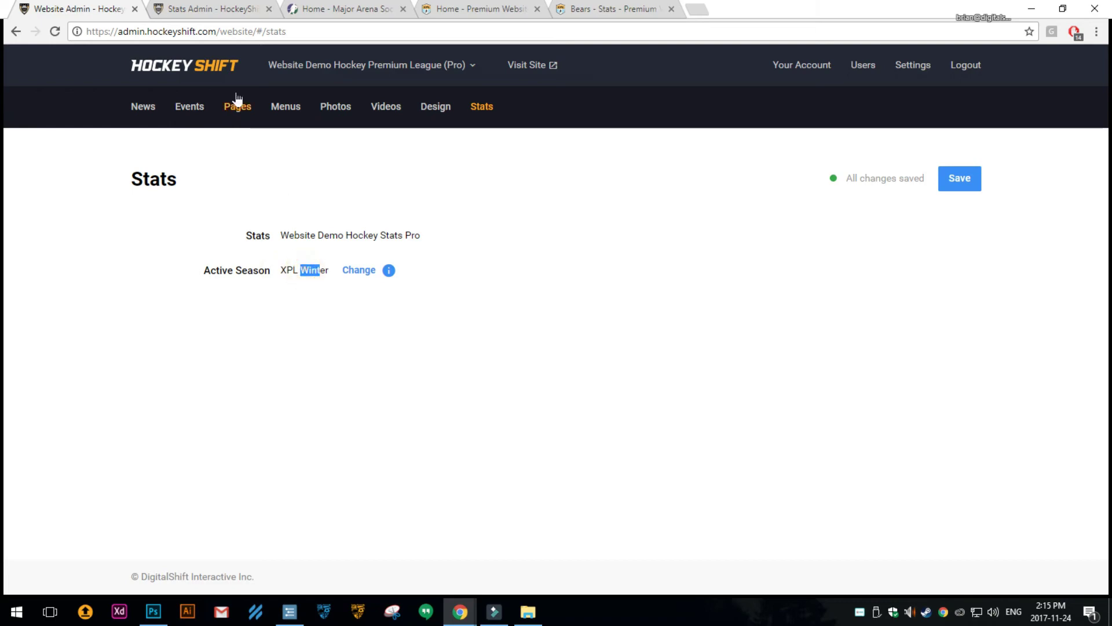
- Open the XPL Winter teams list via Leagues and Seasons in Stats Admin
click(226, 11)
scroll(249, 185, up, 6)
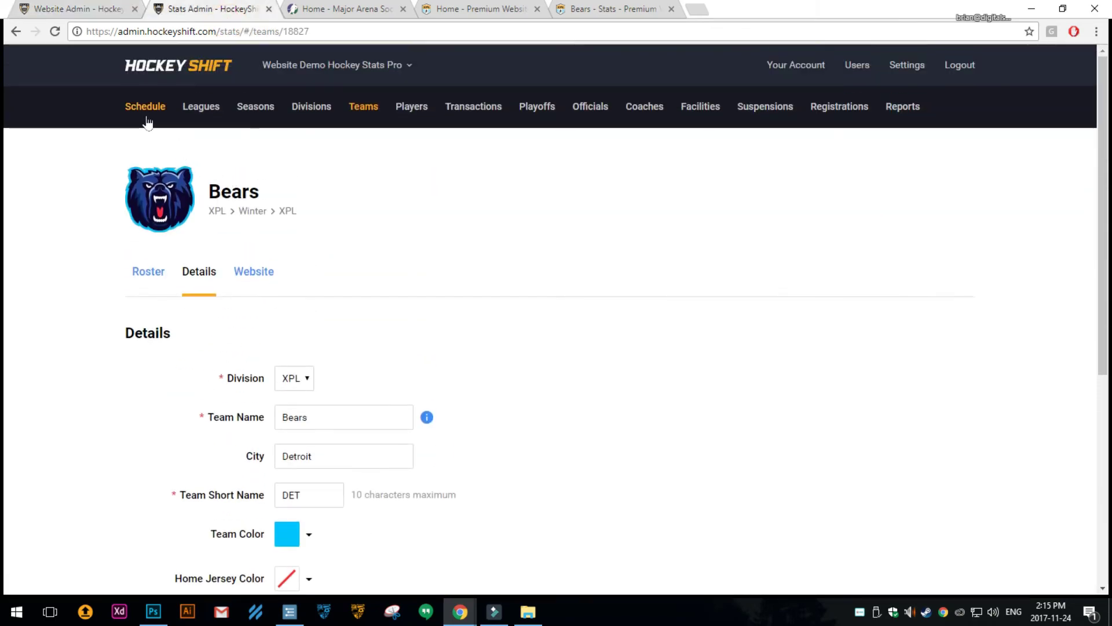
click(207, 106)
click(261, 106)
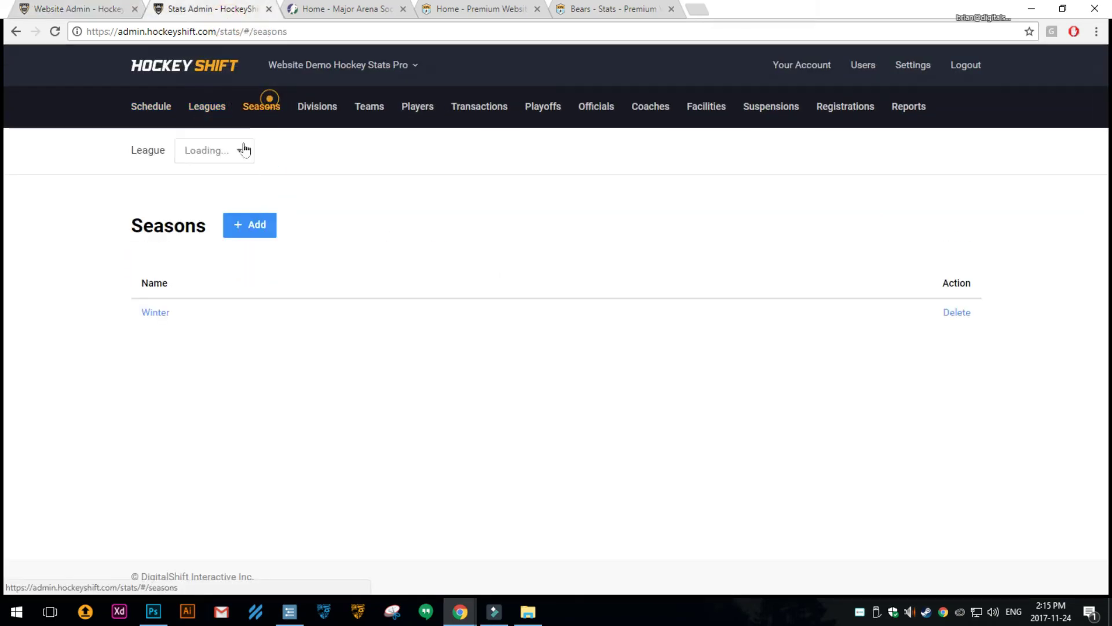
click(369, 110)
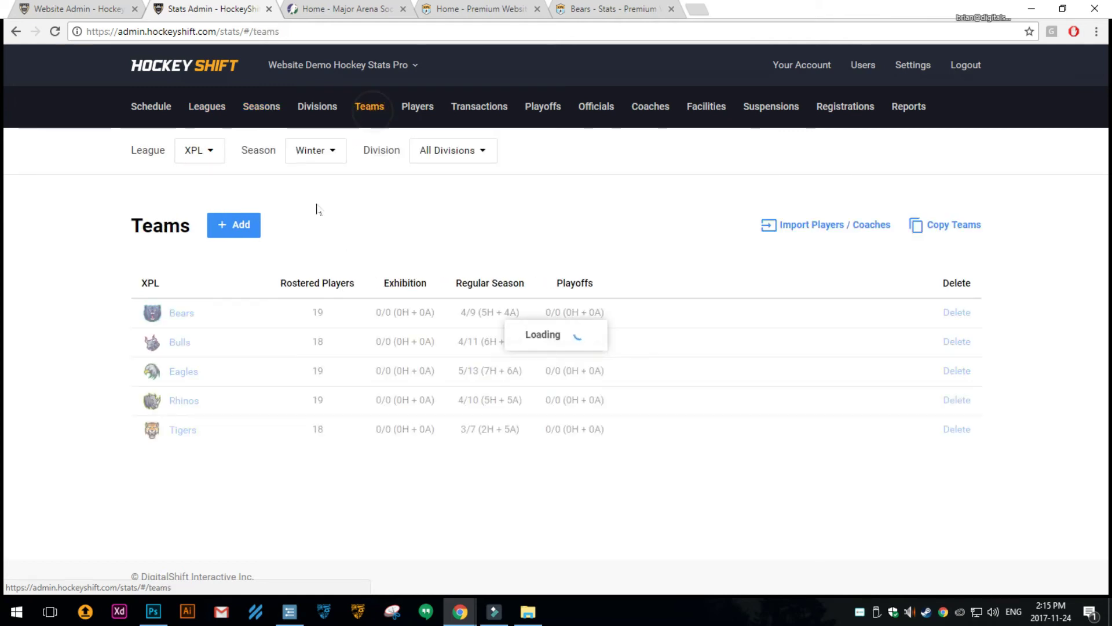